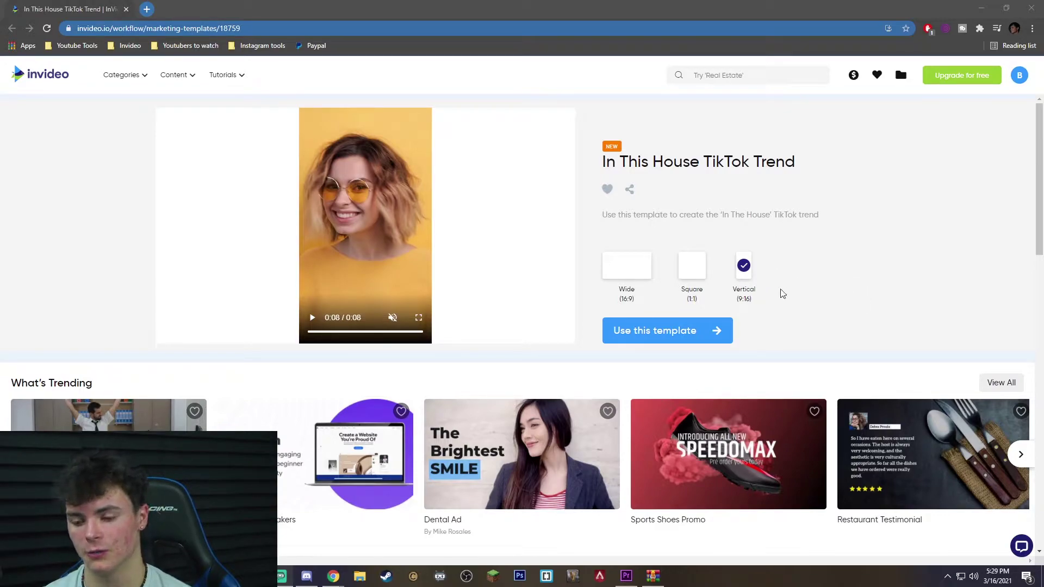
Step: Create a vertical 9:16 project from the In This House TikTok Trend template
{"action": "left_click", "coordinate": [696, 334]}
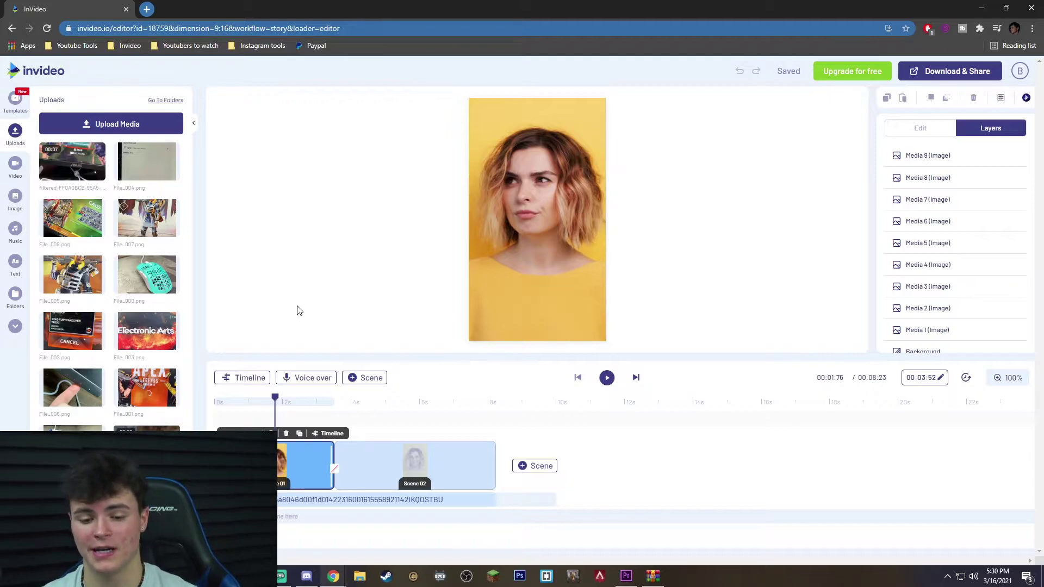
Step: Scrub and play the template's two-scene preview, which runs 00:08:23
{"action": "left_click_drag", "start_coordinate": [275, 398], "coordinate": [222, 401]}
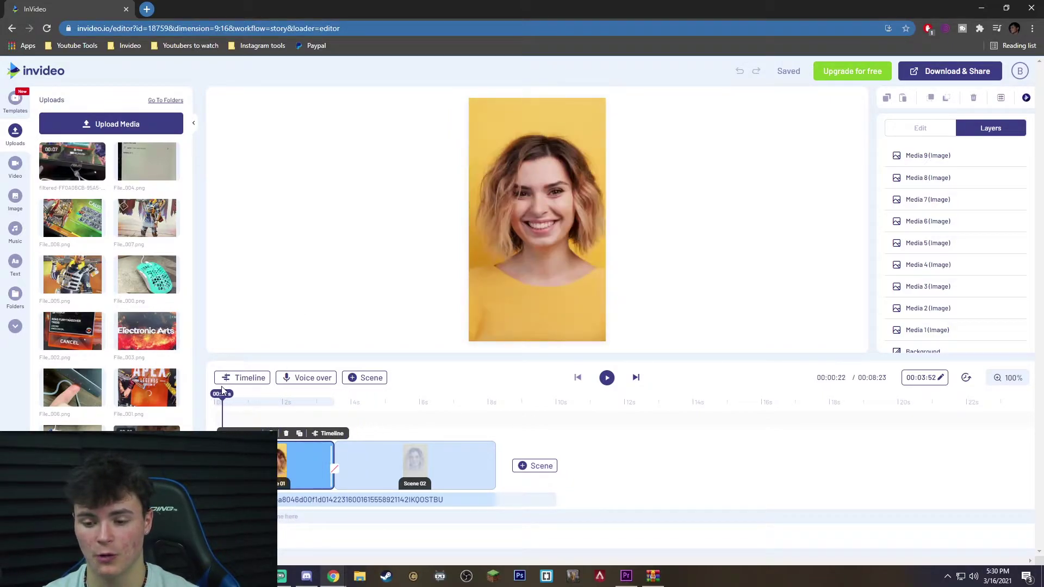
{"action": "left_click", "coordinate": [608, 379]}
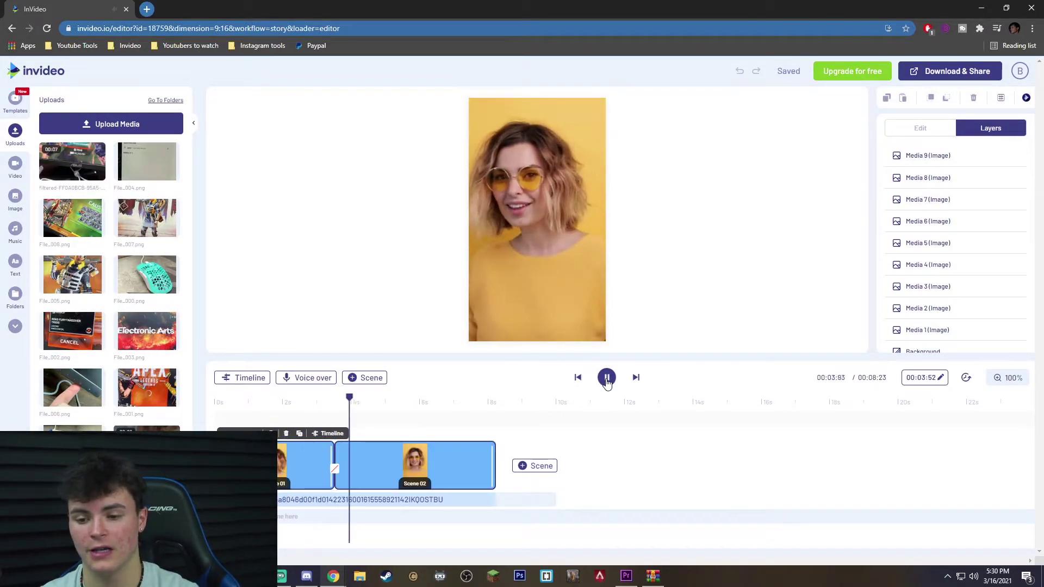
{"action": "left_click", "coordinate": [607, 379]}
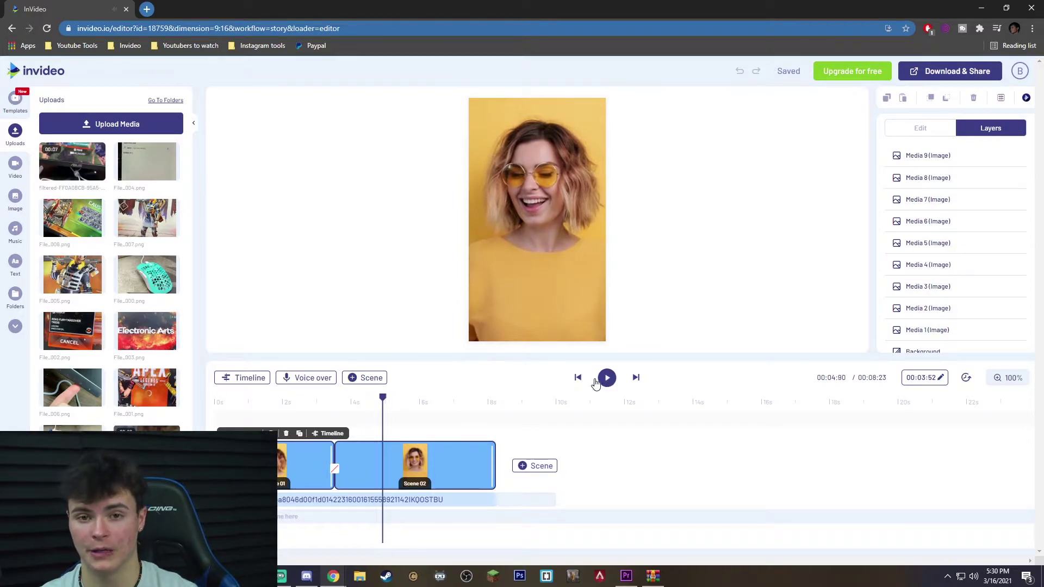
{"action": "left_click_drag", "start_coordinate": [381, 398], "coordinate": [219, 402]}
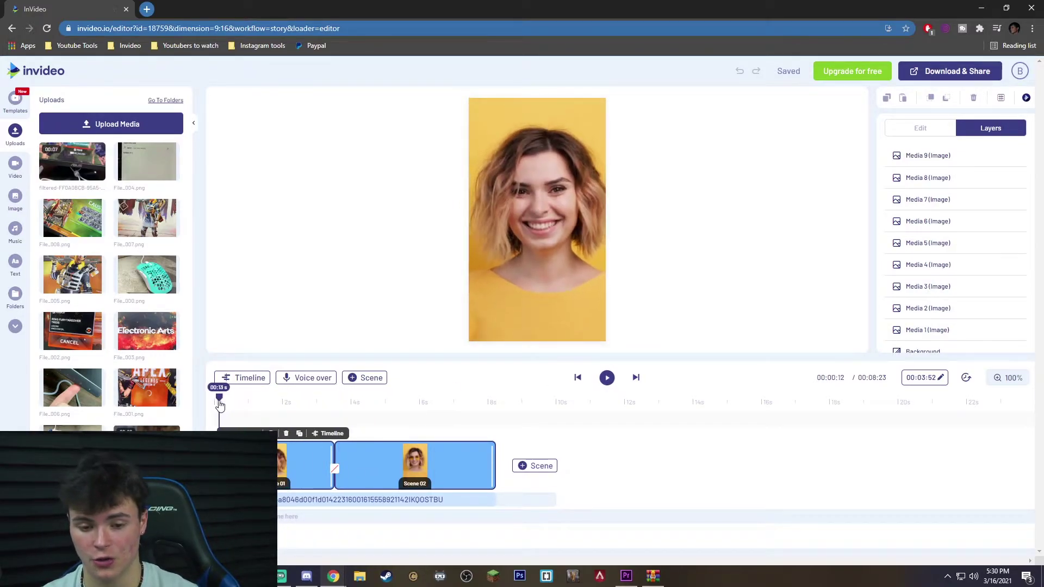
Step: Open Scene 01's layer timeline and step through its nine image layers
{"action": "left_click", "coordinate": [333, 433]}
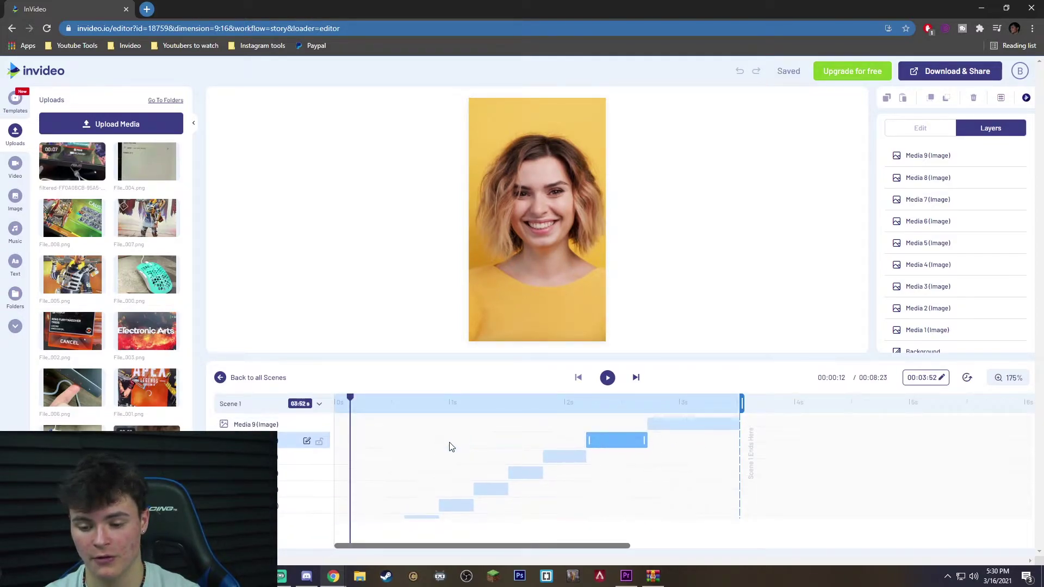
{"action": "scroll", "coordinate": [449, 447], "scroll_direction": "down", "scroll_amount": 3}
{"action": "mouse_move", "coordinate": [350, 400]}
{"action": "left_mouse_down"}
{"action": "mouse_move", "coordinate": [335, 401]}
{"action": "mouse_move", "coordinate": [380, 403]}
{"action": "mouse_move", "coordinate": [352, 403]}
{"action": "left_mouse_up"}
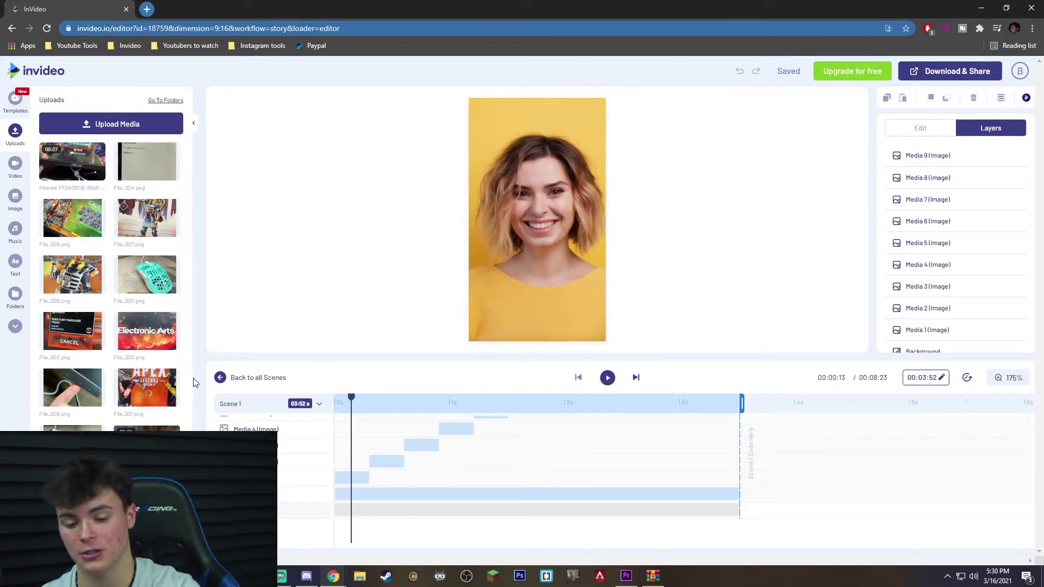
{"action": "mouse_move", "coordinate": [351, 403]}
{"action": "left_mouse_down"}
{"action": "mouse_move", "coordinate": [514, 409]}
{"action": "mouse_move", "coordinate": [336, 409]}
{"action": "left_mouse_up"}
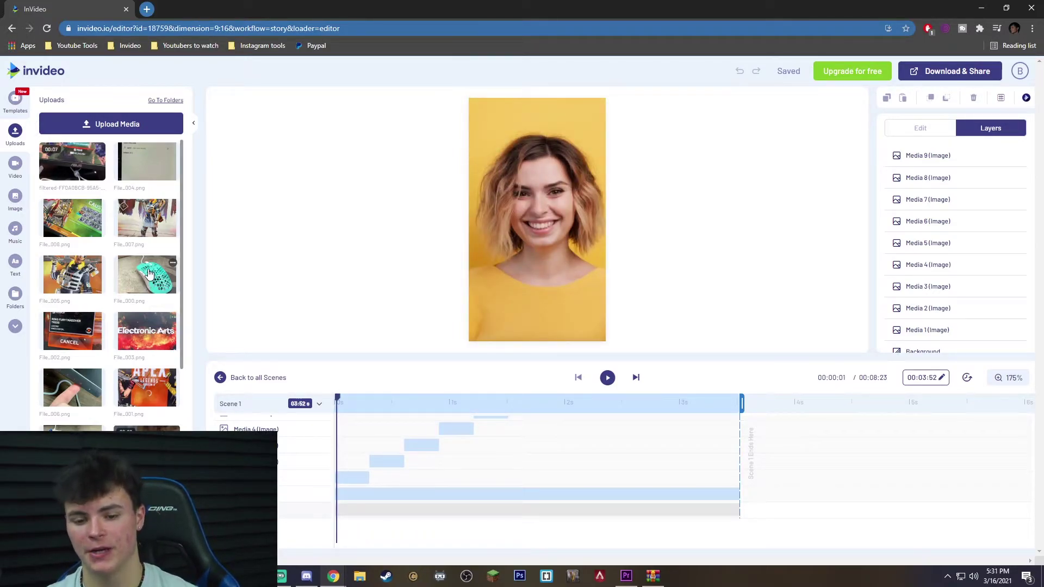
Step: Replace the first template photo with the mint mouse picture and preview it
{"action": "left_click_drag", "start_coordinate": [146, 285], "coordinate": [537, 227]}
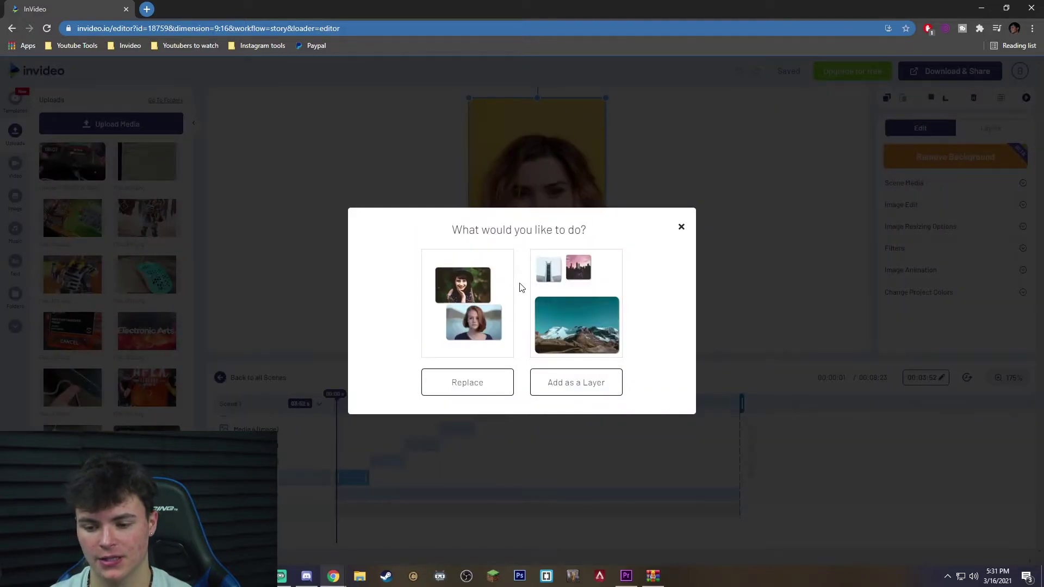
{"action": "left_click", "coordinate": [462, 377]}
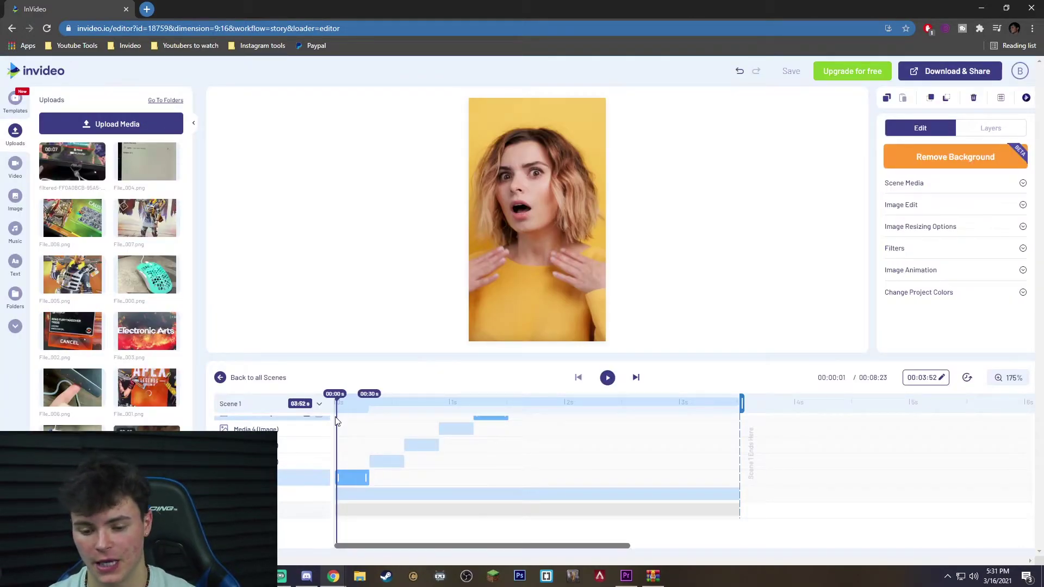
{"action": "mouse_move", "coordinate": [337, 395]}
{"action": "left_mouse_down"}
{"action": "mouse_move", "coordinate": [368, 398]}
{"action": "mouse_move", "coordinate": [334, 396]}
{"action": "left_mouse_up"}
{"action": "left_click", "coordinate": [607, 380]}
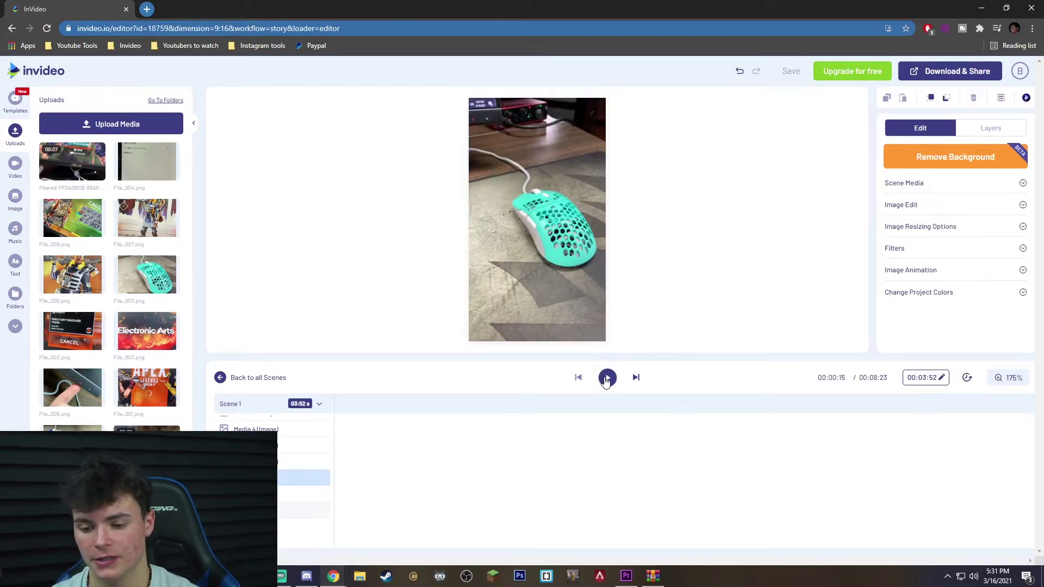
{"action": "left_click", "coordinate": [607, 379]}
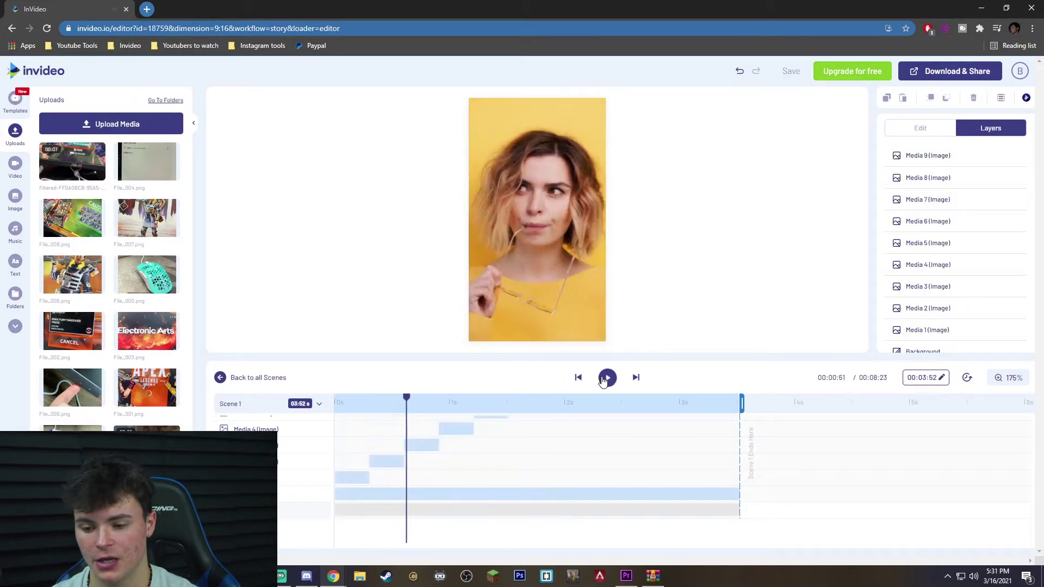
{"action": "mouse_move", "coordinate": [394, 399]}
{"action": "left_mouse_down"}
{"action": "mouse_move", "coordinate": [331, 398]}
{"action": "mouse_move", "coordinate": [386, 401]}
{"action": "mouse_move", "coordinate": [378, 400]}
{"action": "left_mouse_up"}
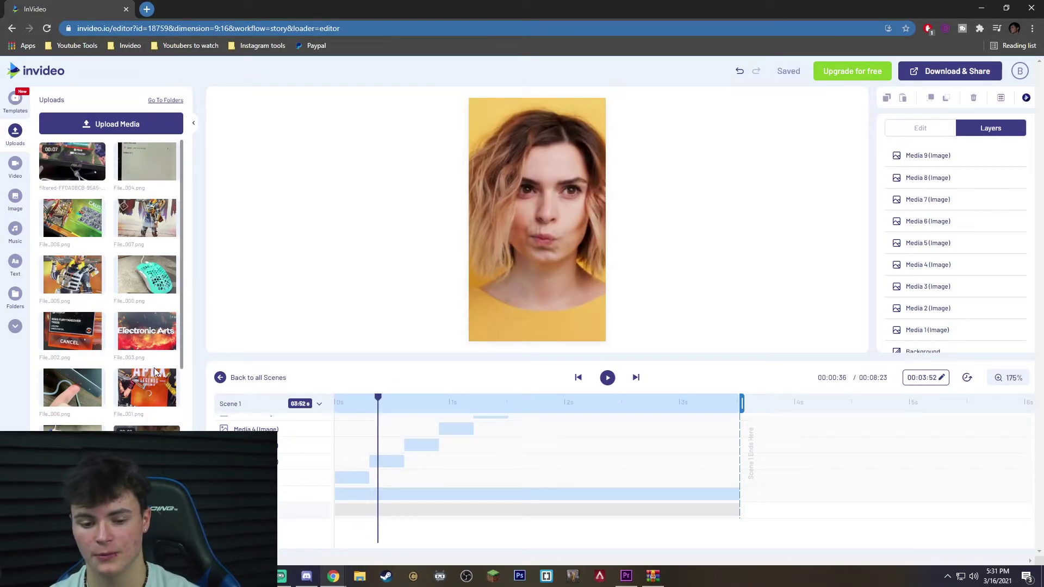
Step: Replace another template photo with the white keyboard shot and check it
{"action": "left_click_drag", "start_coordinate": [76, 429], "coordinate": [506, 326]}
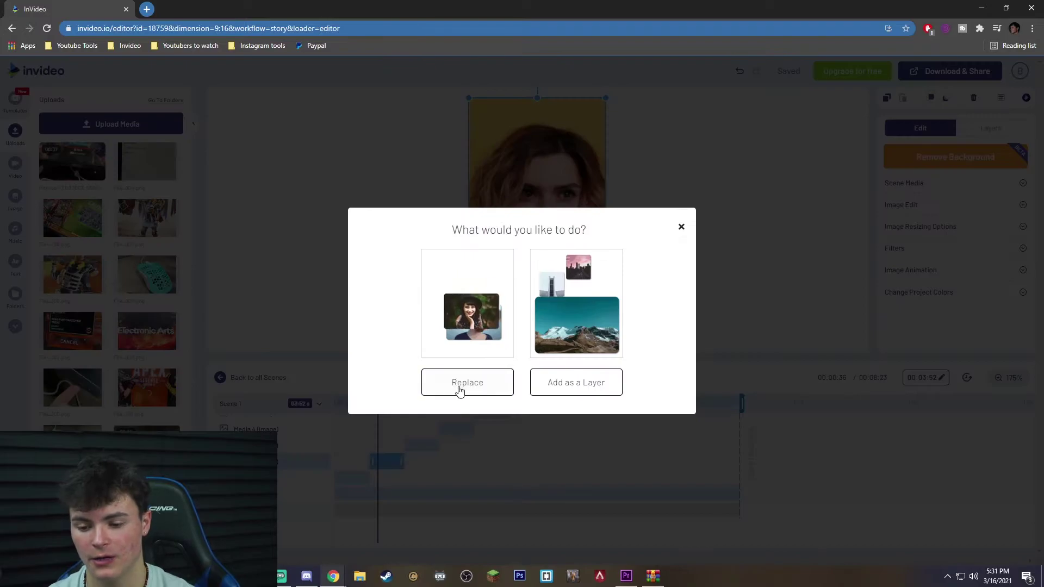
{"action": "left_click", "coordinate": [458, 386]}
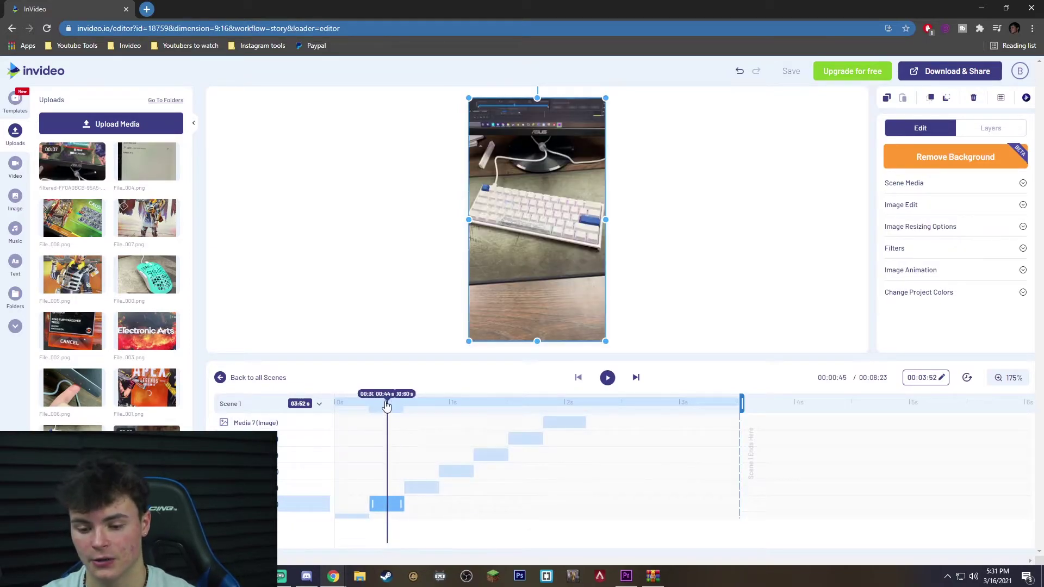
{"action": "mouse_move", "coordinate": [387, 406]}
{"action": "left_mouse_down"}
{"action": "mouse_move", "coordinate": [342, 406]}
{"action": "mouse_move", "coordinate": [384, 408]}
{"action": "left_mouse_up"}
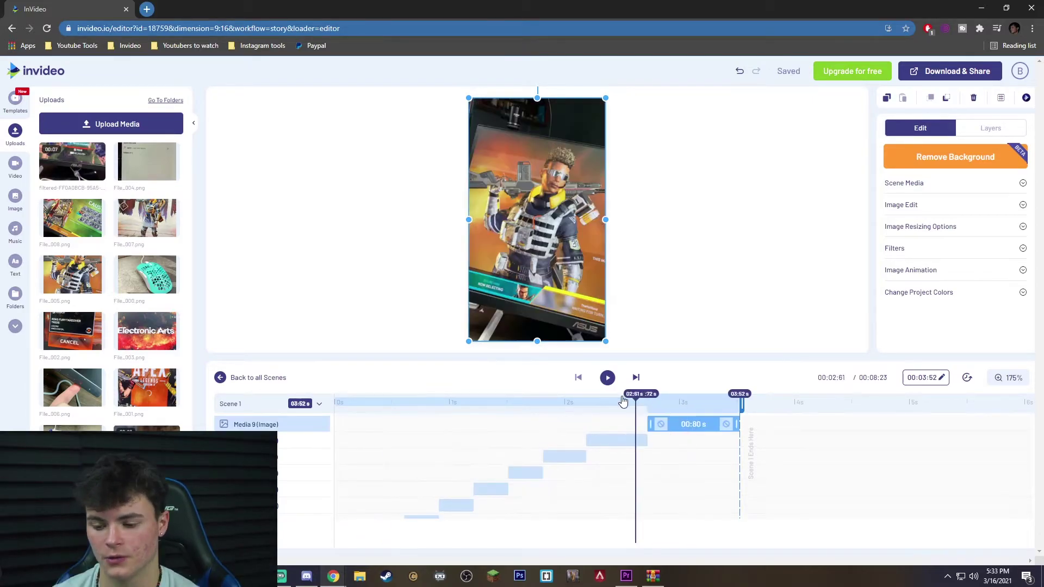
{"action": "left_click_drag", "start_coordinate": [637, 400], "coordinate": [308, 403]}
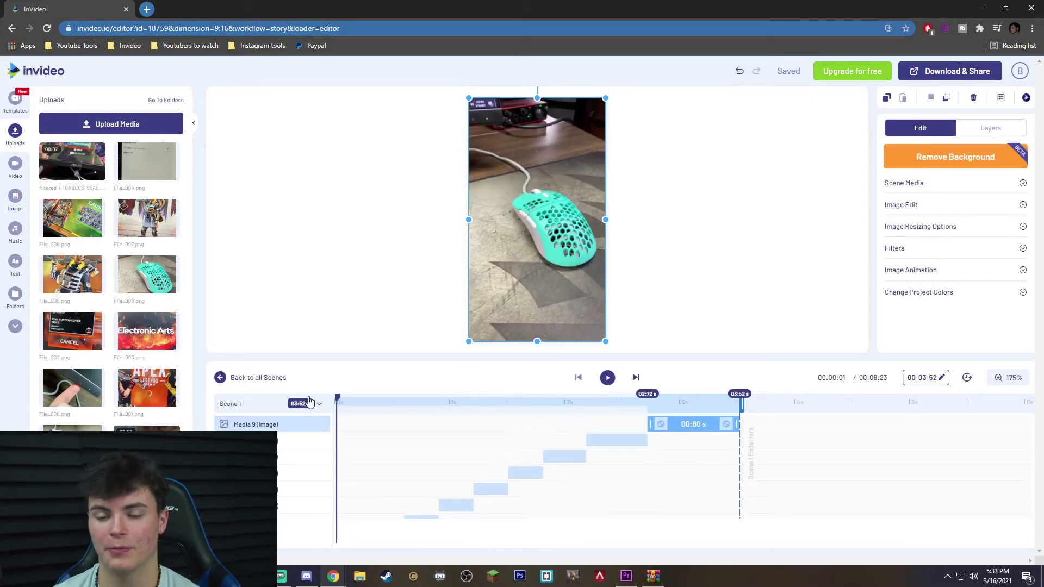
Step: Preview Scene 1's new gaming-setup photos, then go back to all scenes
{"action": "left_click", "coordinate": [606, 378]}
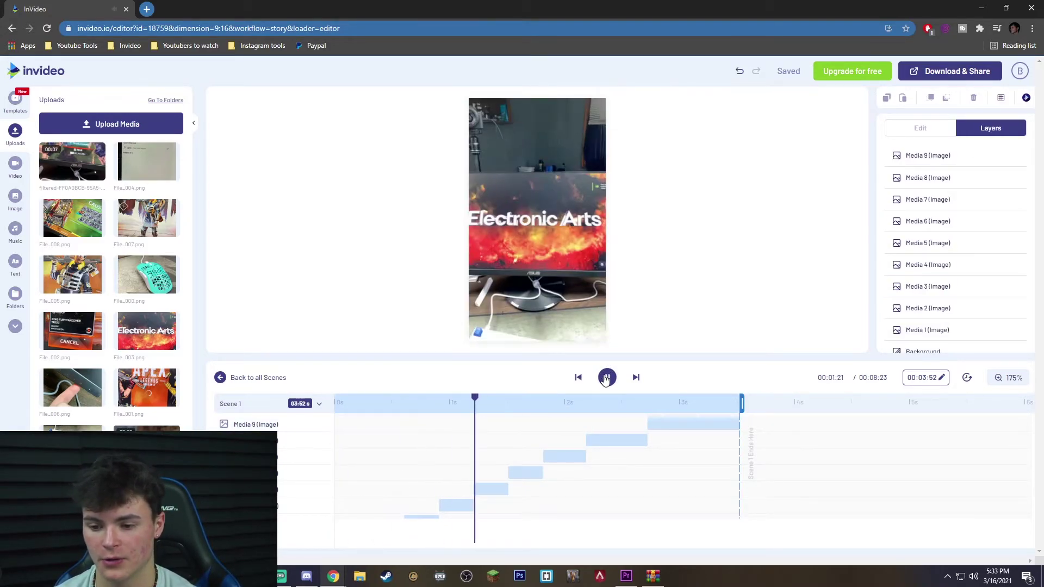
{"action": "left_click", "coordinate": [606, 378]}
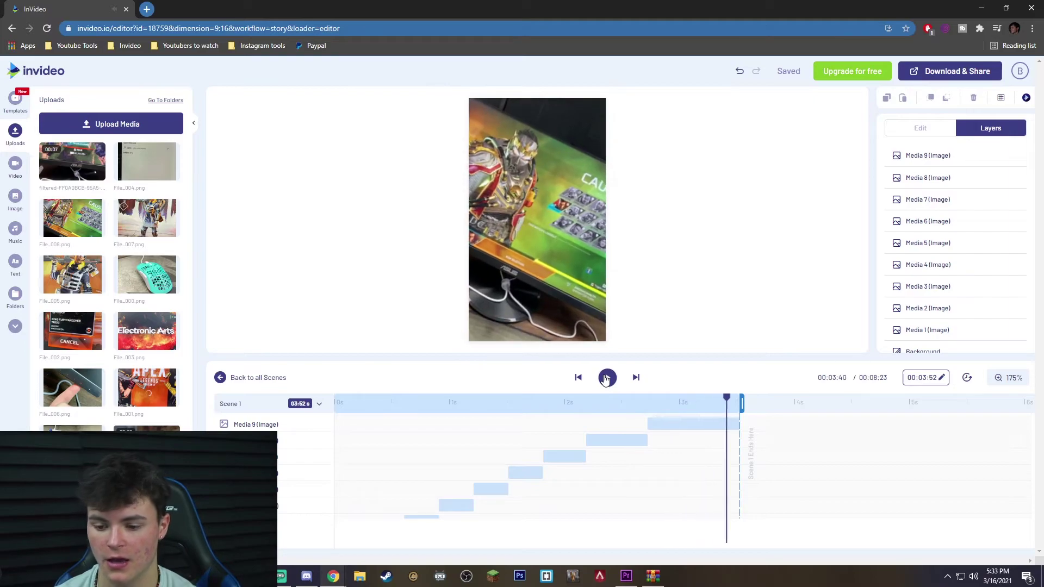
{"action": "left_click", "coordinate": [224, 380]}
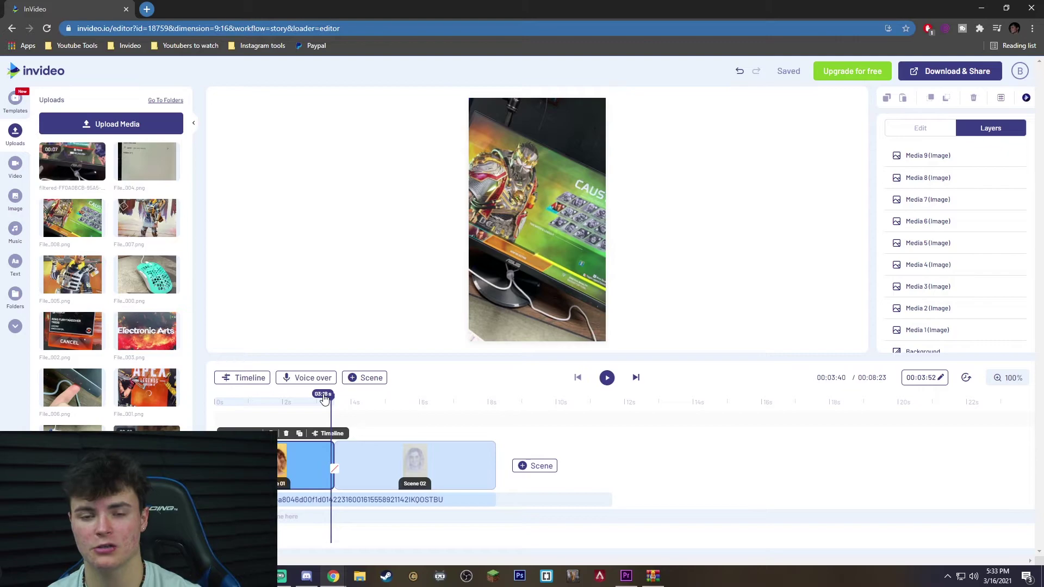
Step: Replace Scene 02's template video with the uploaded 00:07:28 gameplay clip
{"action": "left_click_drag", "start_coordinate": [291, 403], "coordinate": [371, 405]}
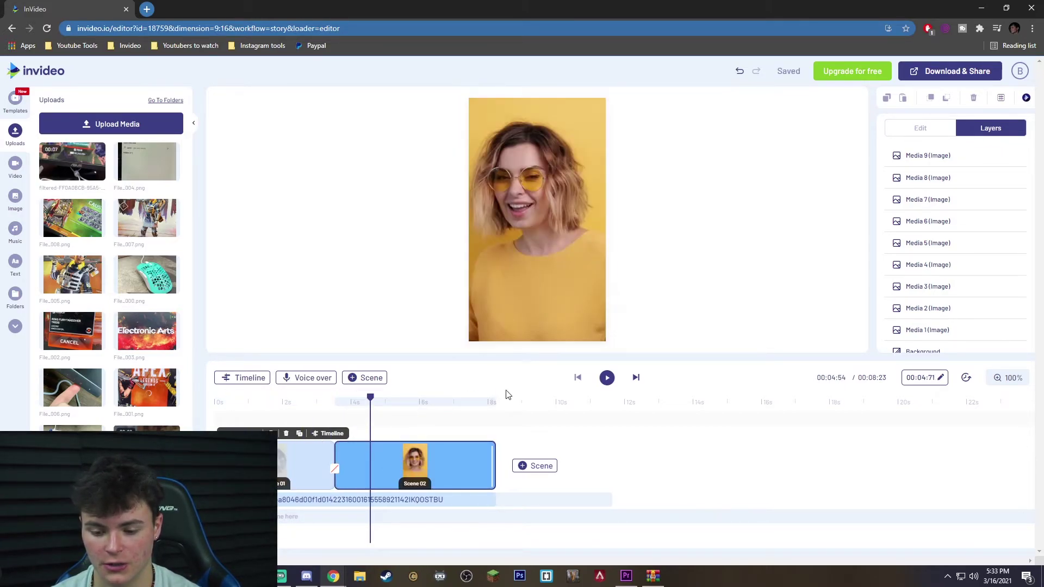
{"action": "left_click_drag", "start_coordinate": [73, 162], "coordinate": [549, 239]}
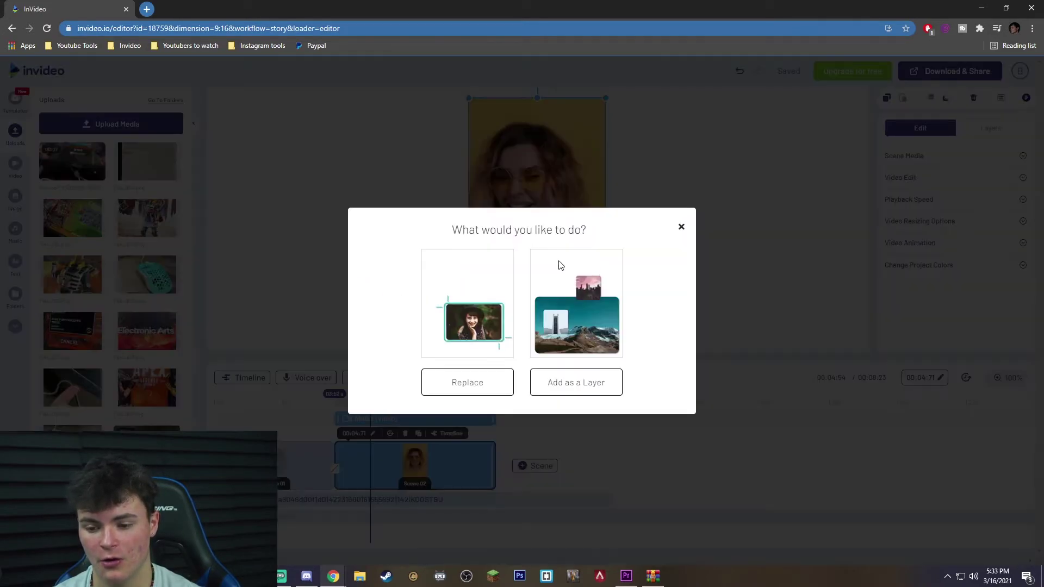
{"action": "left_click", "coordinate": [471, 381]}
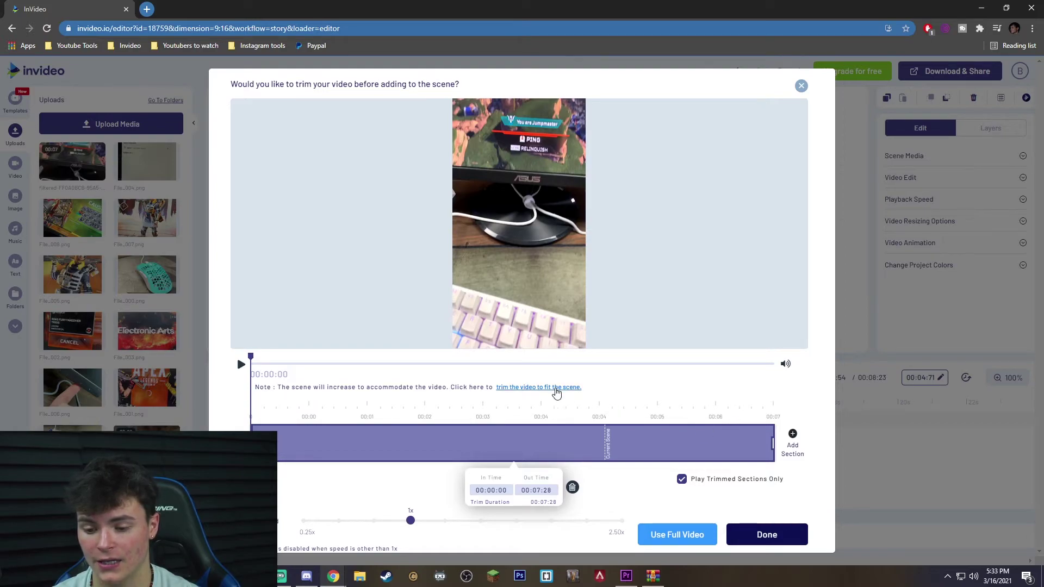
Step: Trim the gameplay clip to 4.72 seconds from its start and add it to Scene 2
{"action": "left_click", "coordinate": [554, 387]}
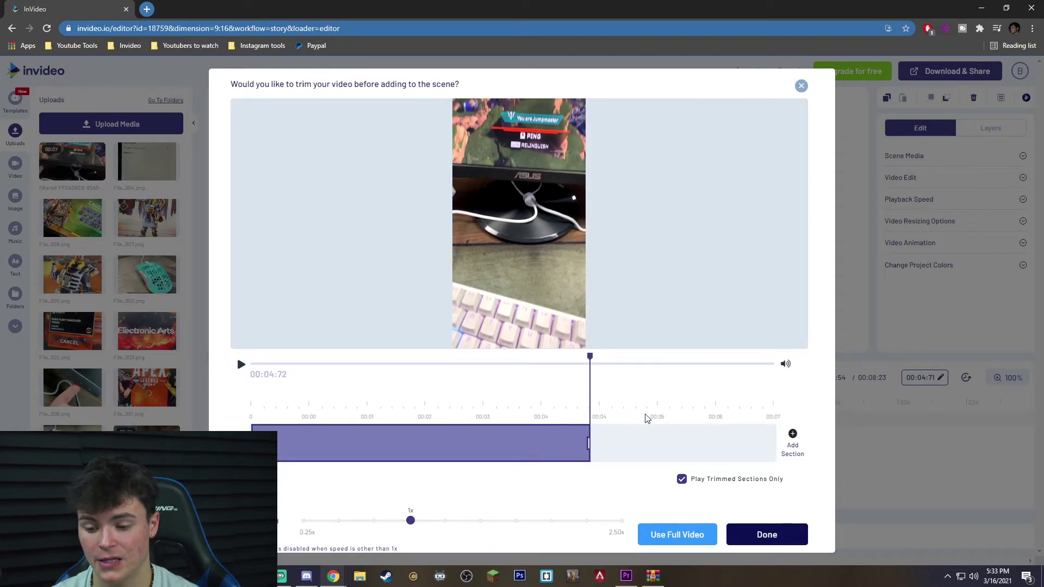
{"action": "left_click_drag", "start_coordinate": [590, 442], "coordinate": [502, 439]}
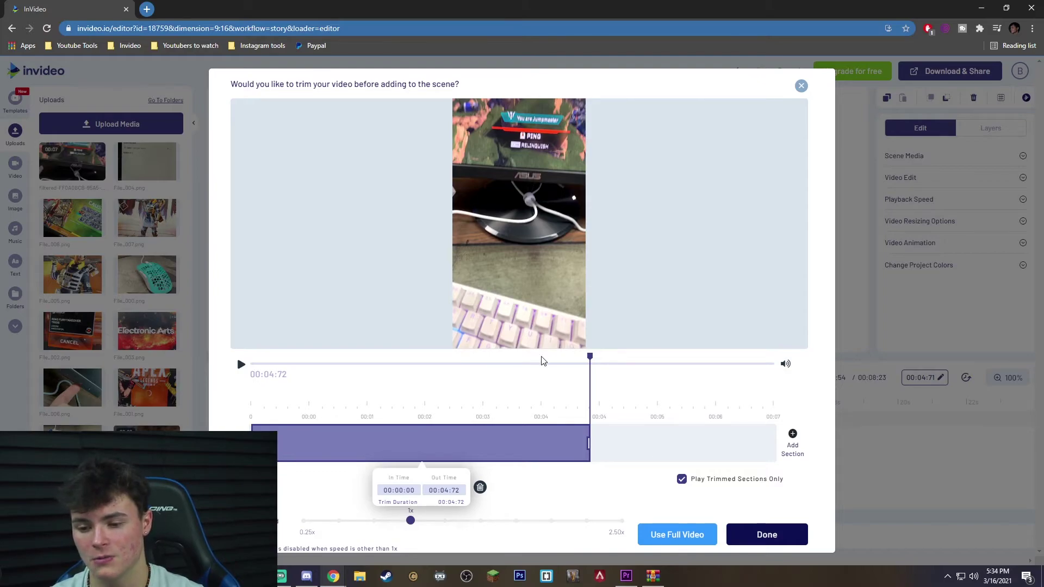
{"action": "left_click", "coordinate": [767, 535]}
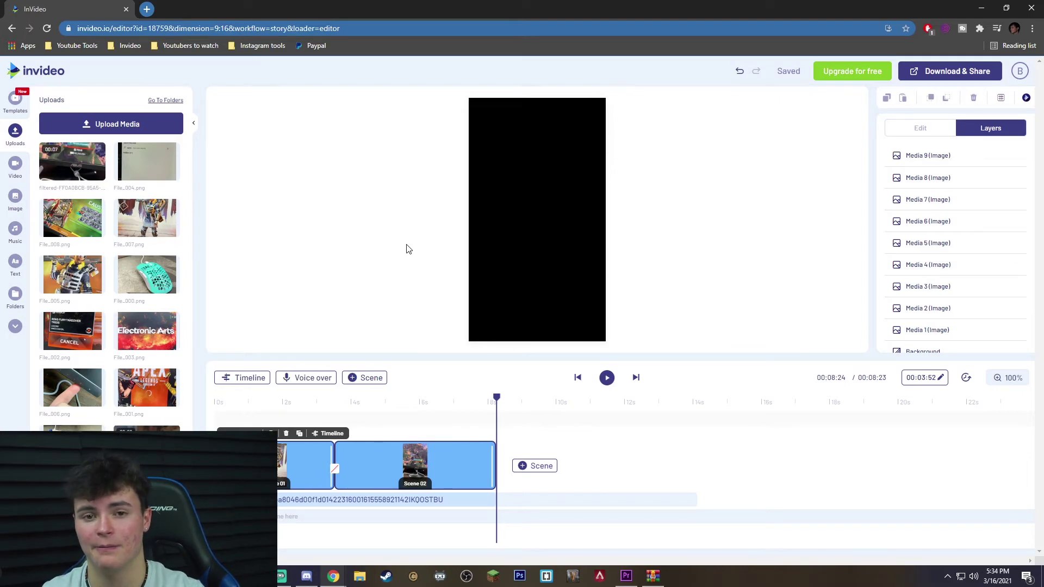
Step: Export the video via Download & Share and watch it render in My Projects
{"action": "left_click", "coordinate": [409, 249]}
{"action": "left_click", "coordinate": [957, 71]}
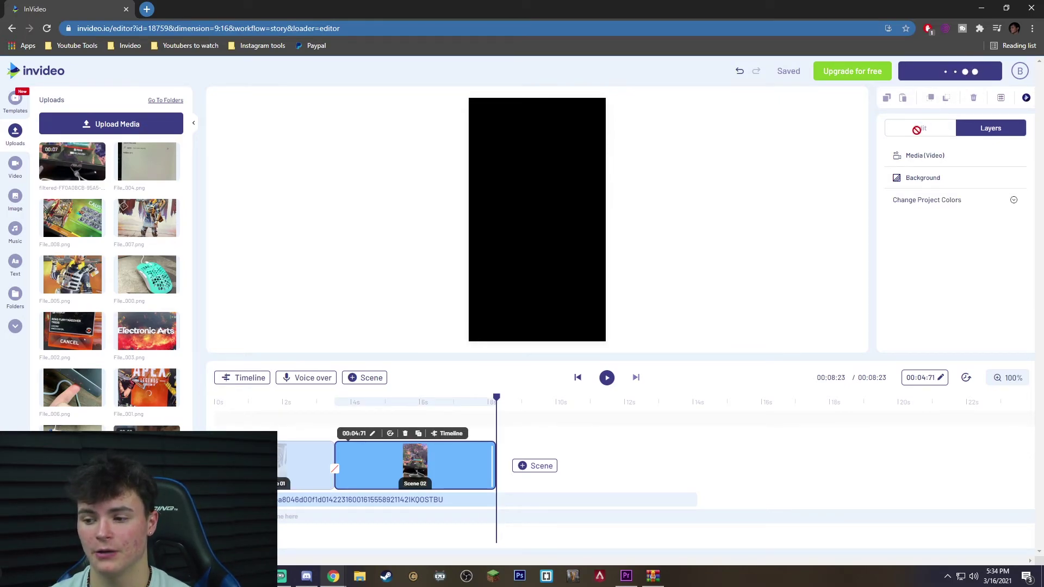
{"action": "left_click", "coordinate": [934, 166]}
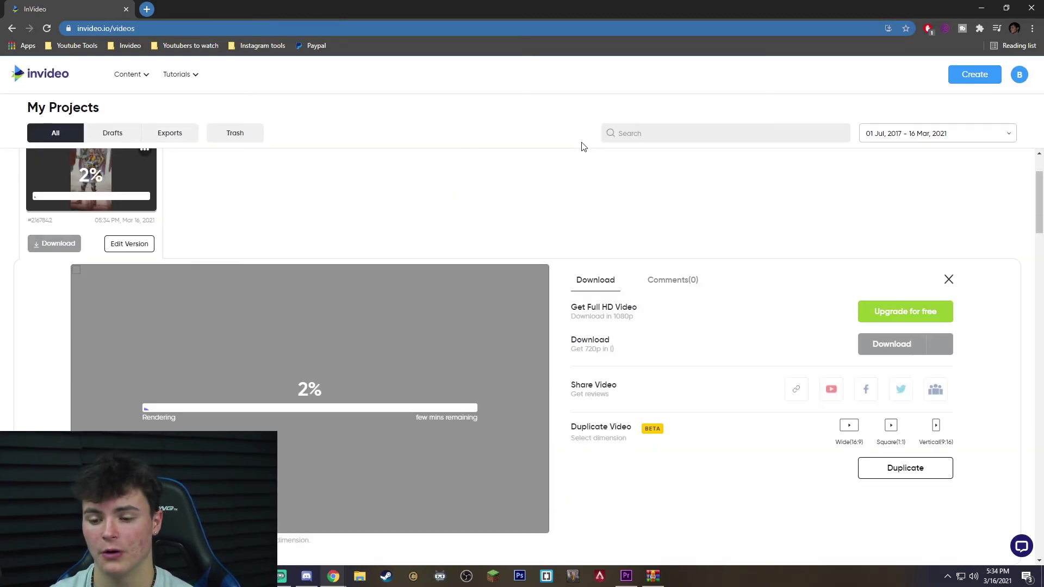
{"action": "scroll", "coordinate": [430, 272], "scroll_direction": "down", "scroll_amount": 1}
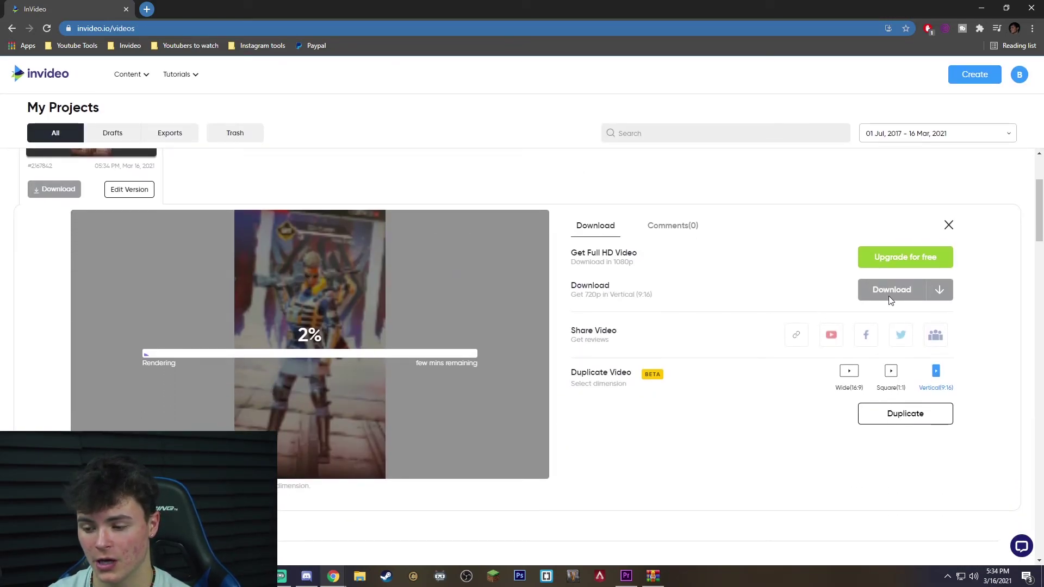
{"action": "scroll", "coordinate": [675, 325], "scroll_direction": "down", "scroll_amount": 1}
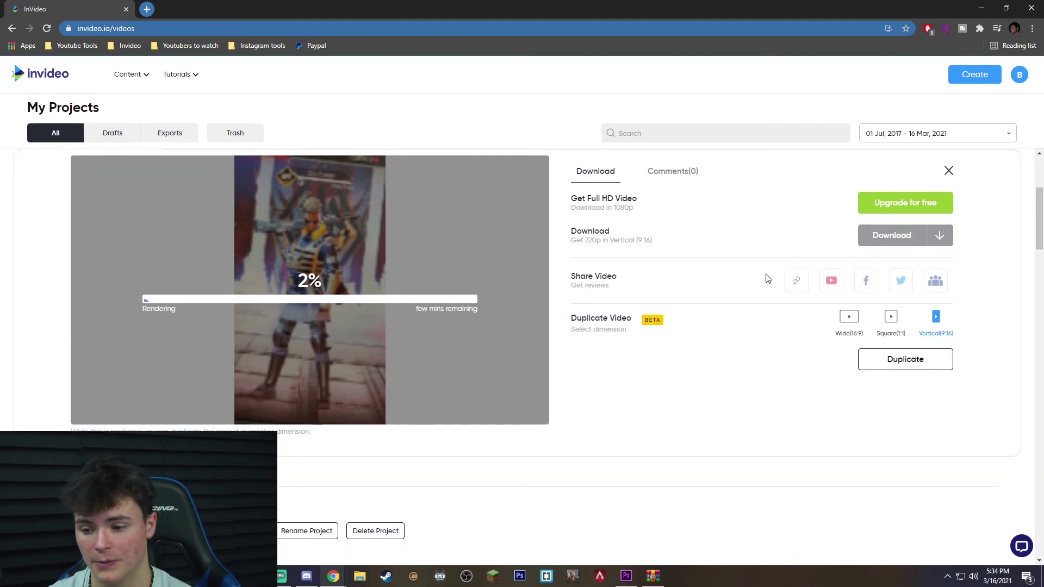
{"action": "scroll", "coordinate": [767, 277], "scroll_direction": "up", "scroll_amount": 1}
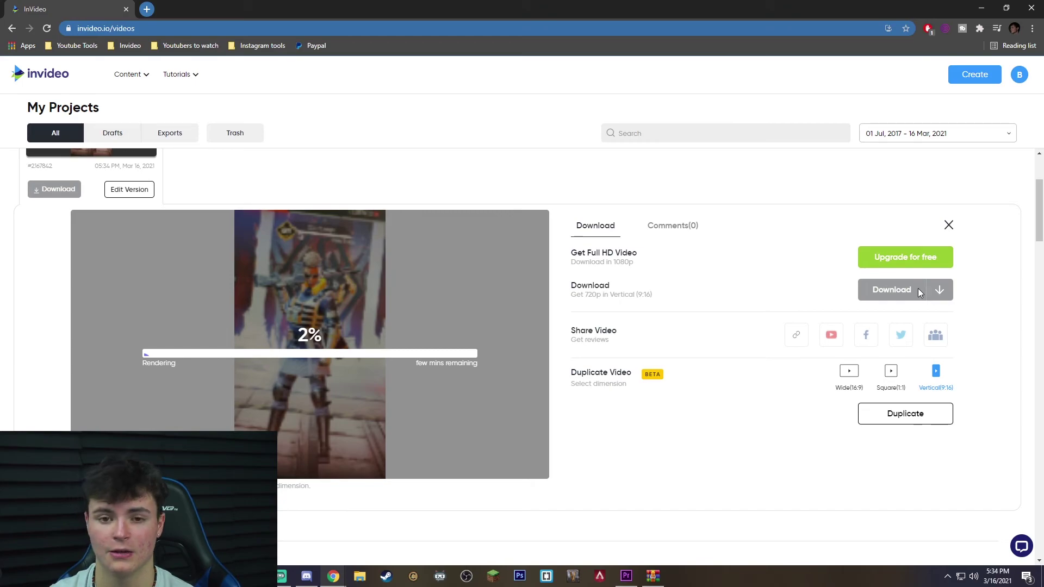